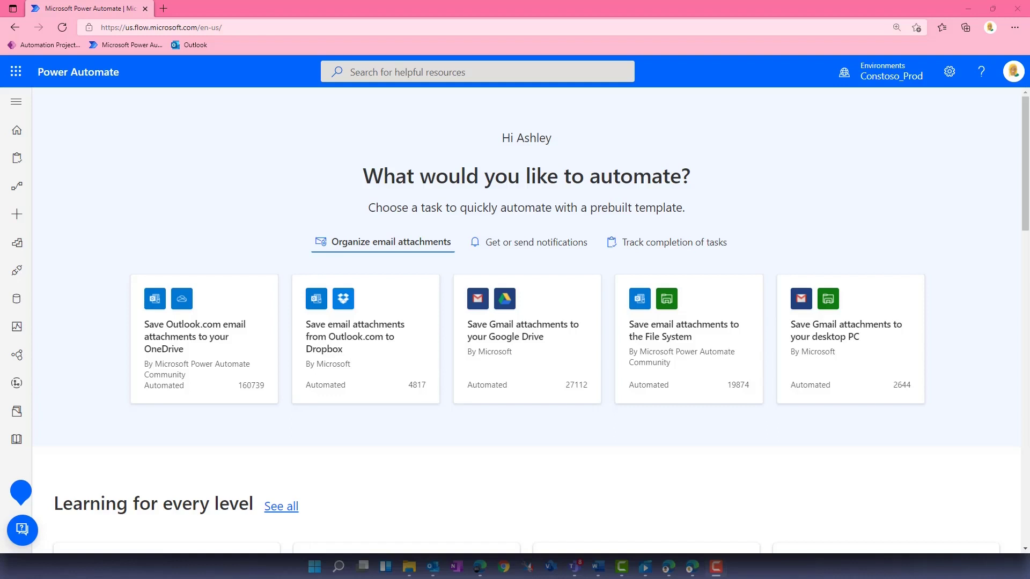
View the signed-in account's details in the Constoso_Prod environment and highlight the account holder's name
{"action": "left_click", "coordinate": [1015, 72]}
{"action": "left_click_drag", "start_coordinate": [902, 143], "coordinate": [990, 144]}
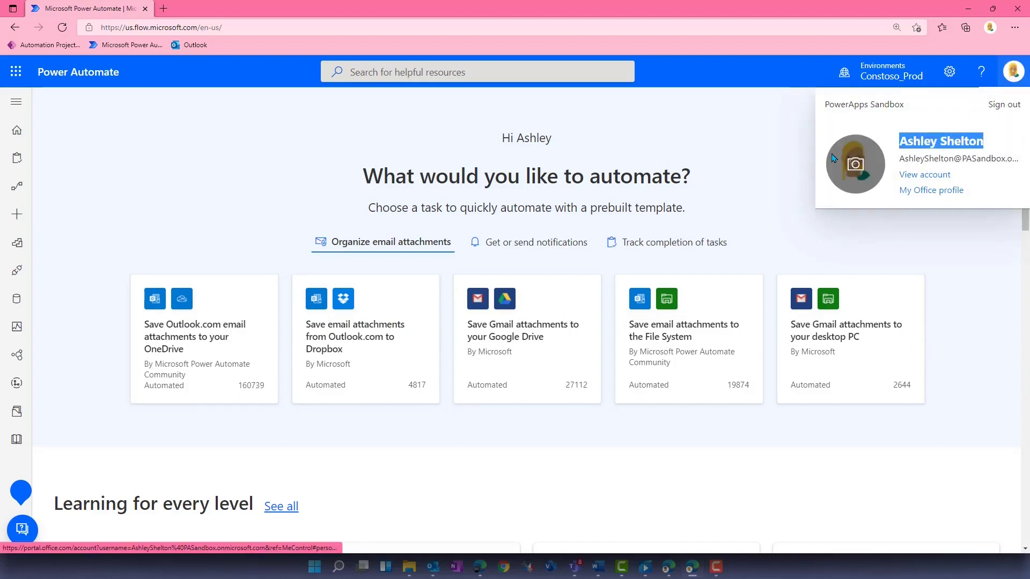
{"action": "left_click", "coordinate": [993, 136]}
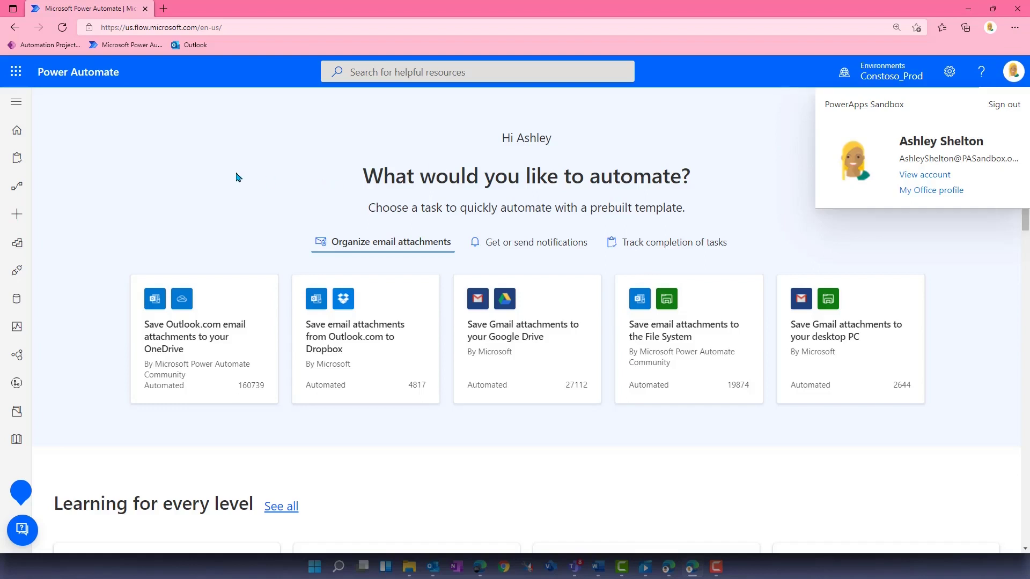
{"action": "left_click", "coordinate": [189, 178]}
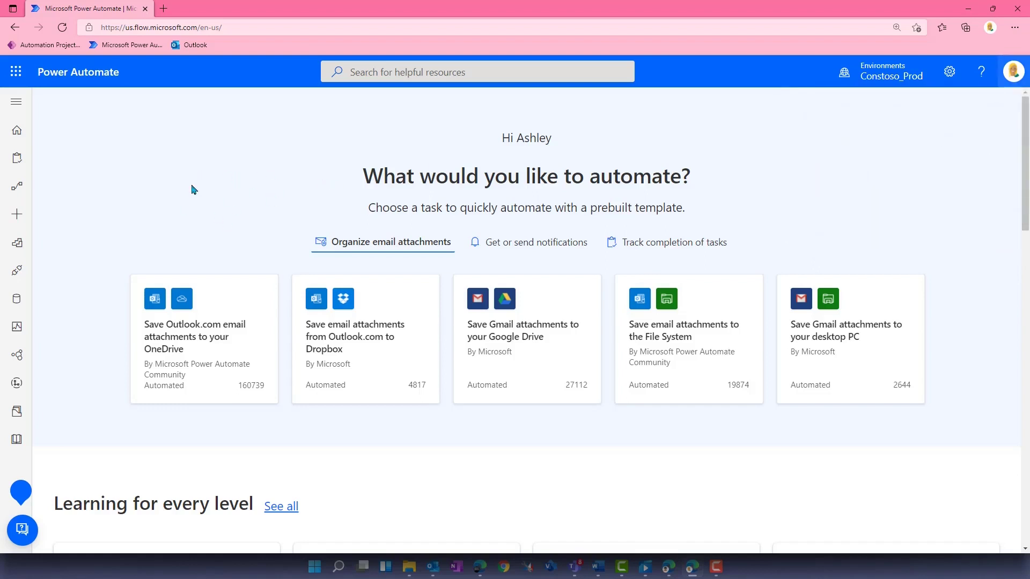
{"action": "left_click", "coordinate": [1013, 75]}
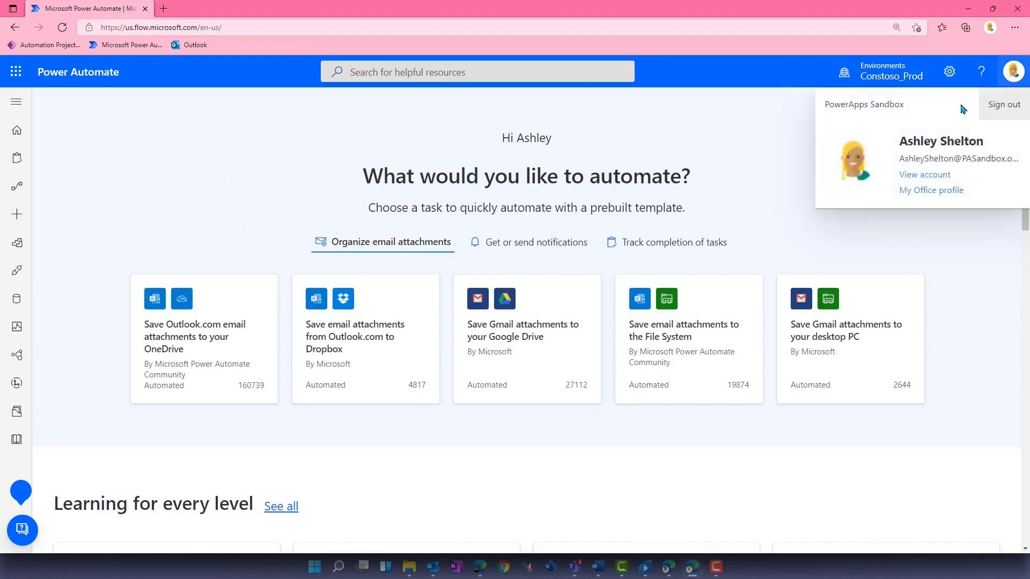
{"action": "left_click_drag", "start_coordinate": [900, 141], "coordinate": [984, 141]}
{"action": "left_click", "coordinate": [984, 141]}
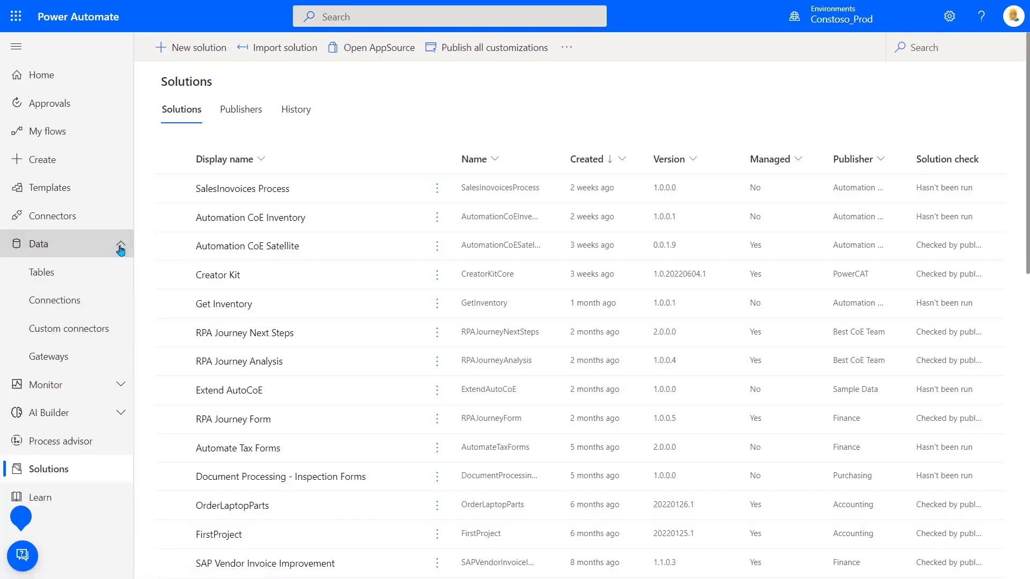
List all Dataverse tables and filter them with the search text "exce"
{"action": "left_click", "coordinate": [61, 277]}
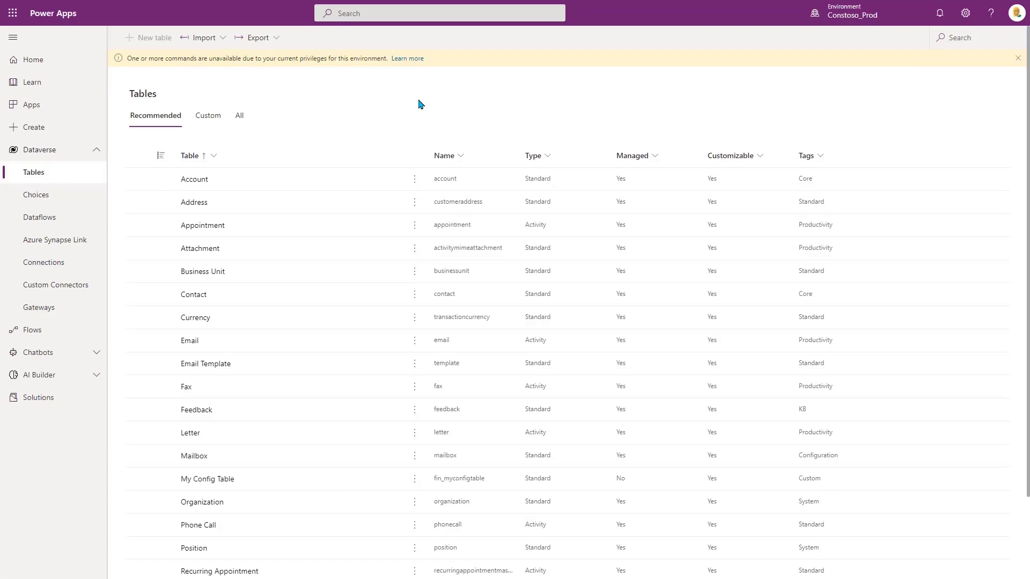
{"action": "left_click", "coordinate": [237, 118]}
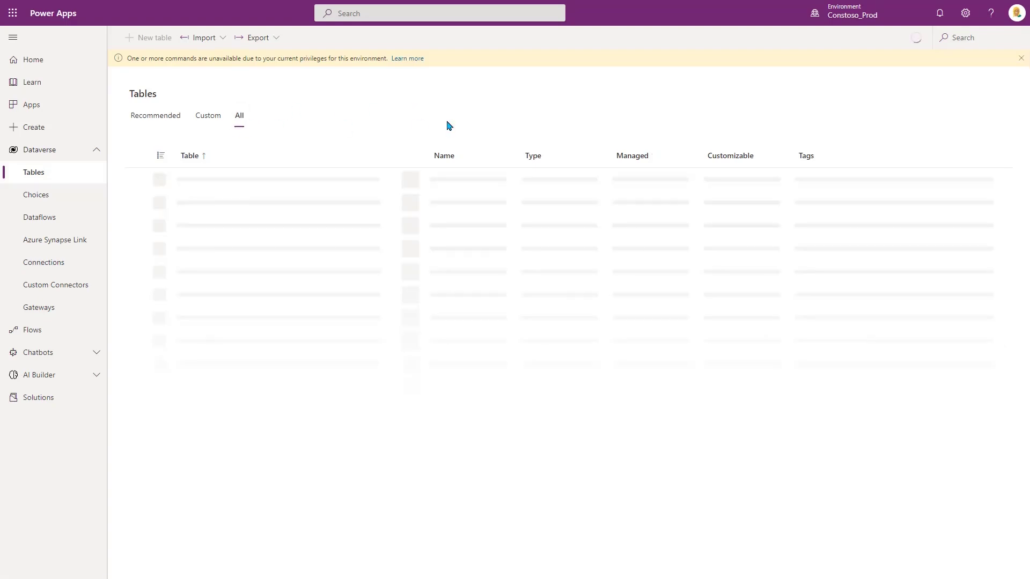
{"action": "left_click", "coordinate": [976, 39]}
{"action": "type", "text": "exce"}
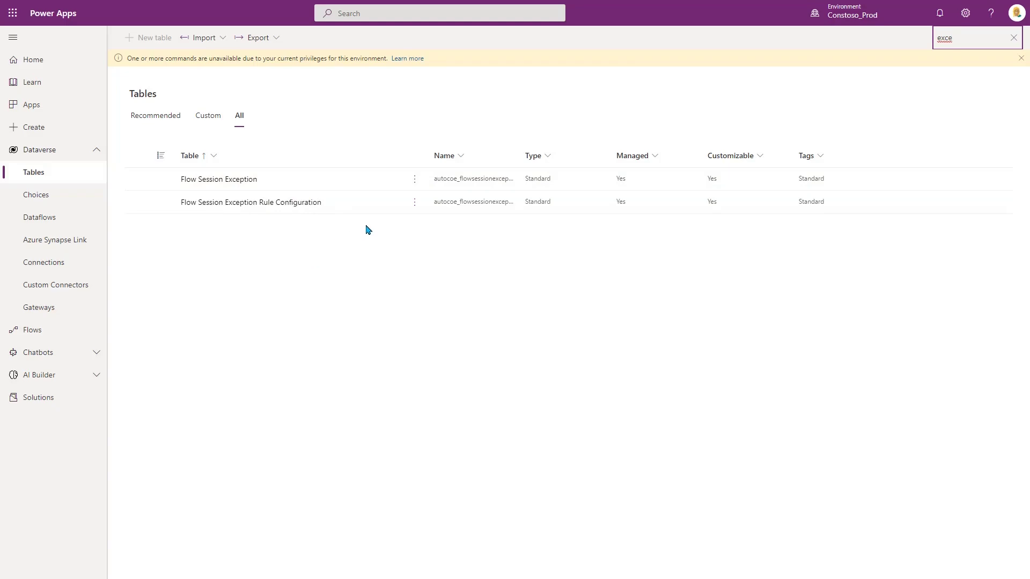
Open the Flow Session Exception Rule Configuration table for editing in a new tab
{"action": "left_click", "coordinate": [414, 206]}
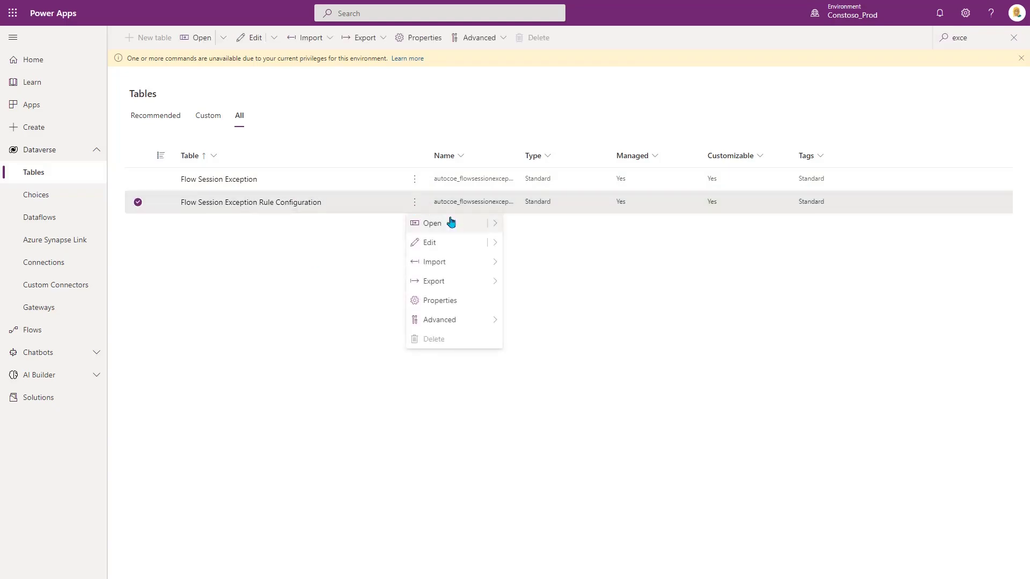
{"action": "mouse_move", "coordinate": [492, 247]}
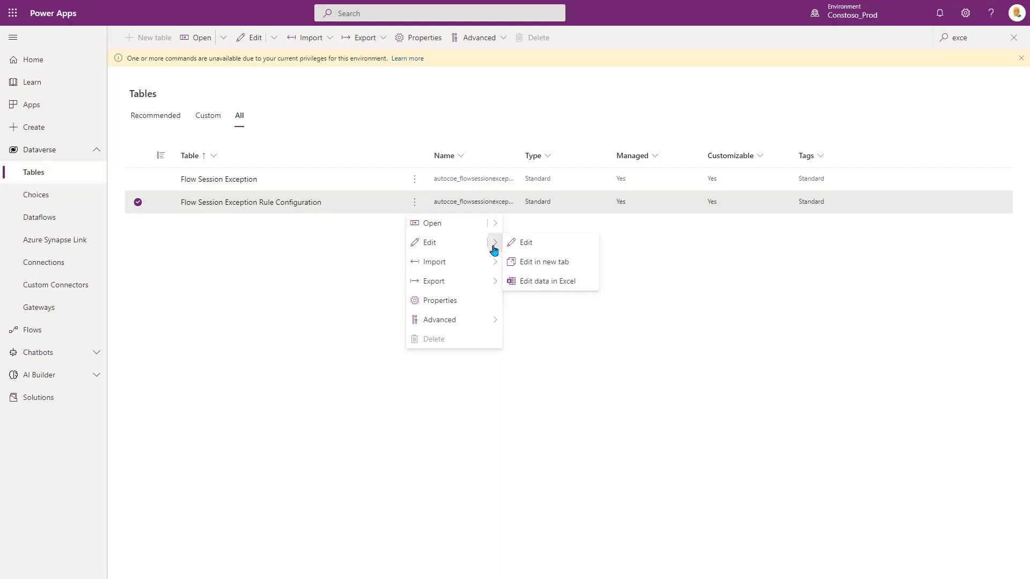
{"action": "left_click", "coordinate": [573, 268]}
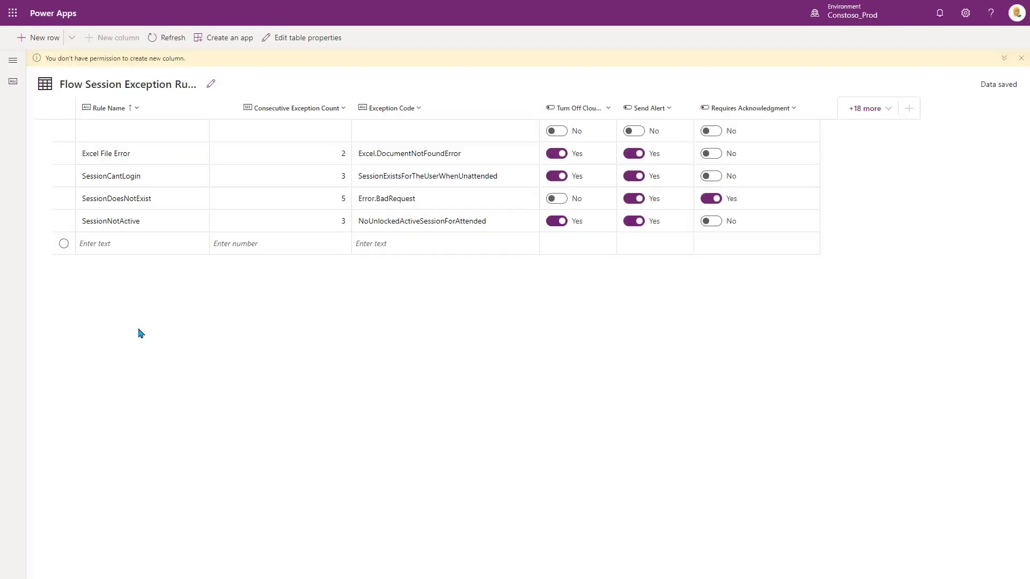
Review the SessionNotActive rule's name, consecutive exception count and exception code, and widen the Turn Off Cloud Flow column to show its full heading
{"action": "left_click", "coordinate": [113, 249]}
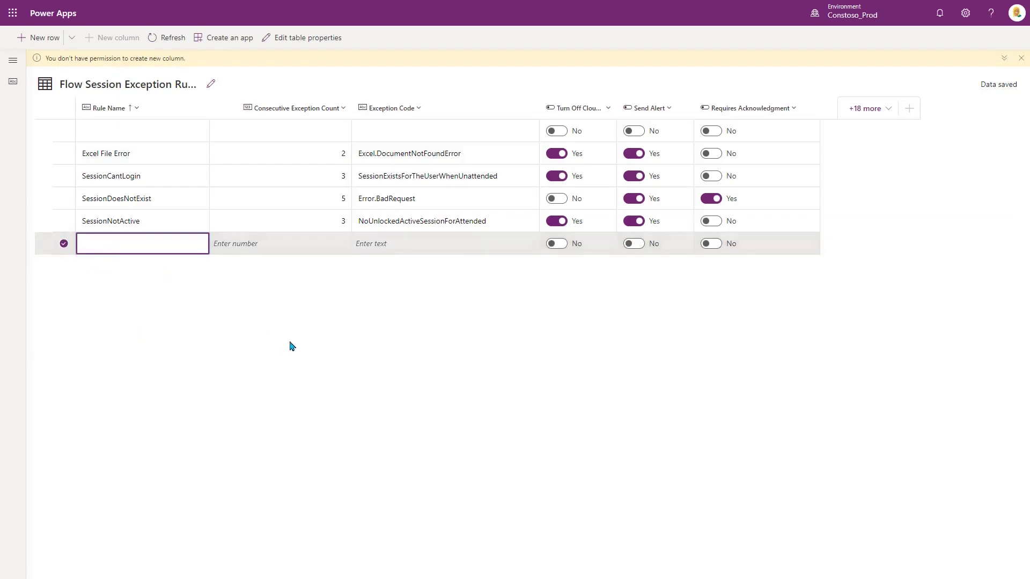
{"action": "left_click", "coordinate": [162, 224]}
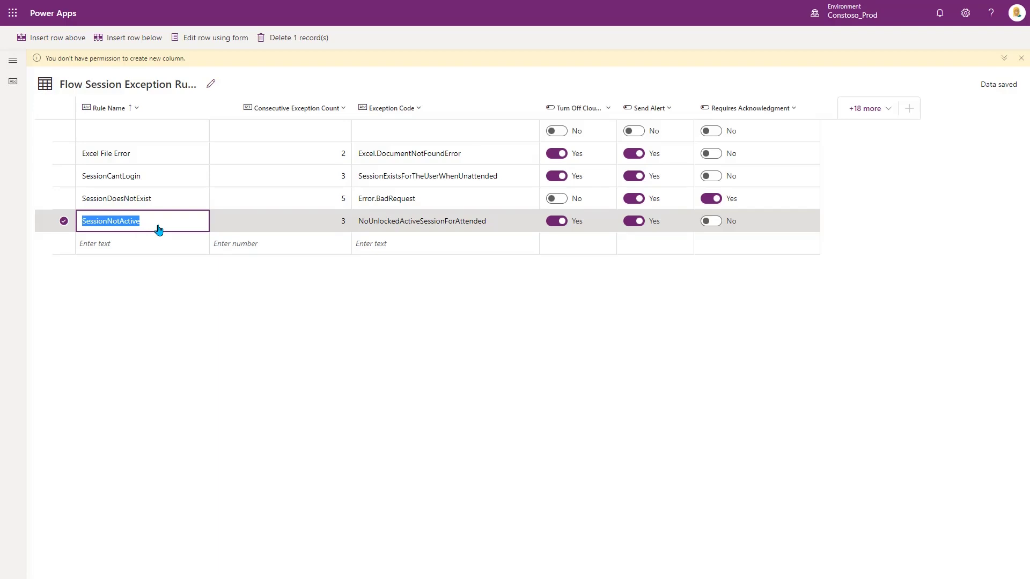
{"action": "left_click", "coordinate": [250, 221]}
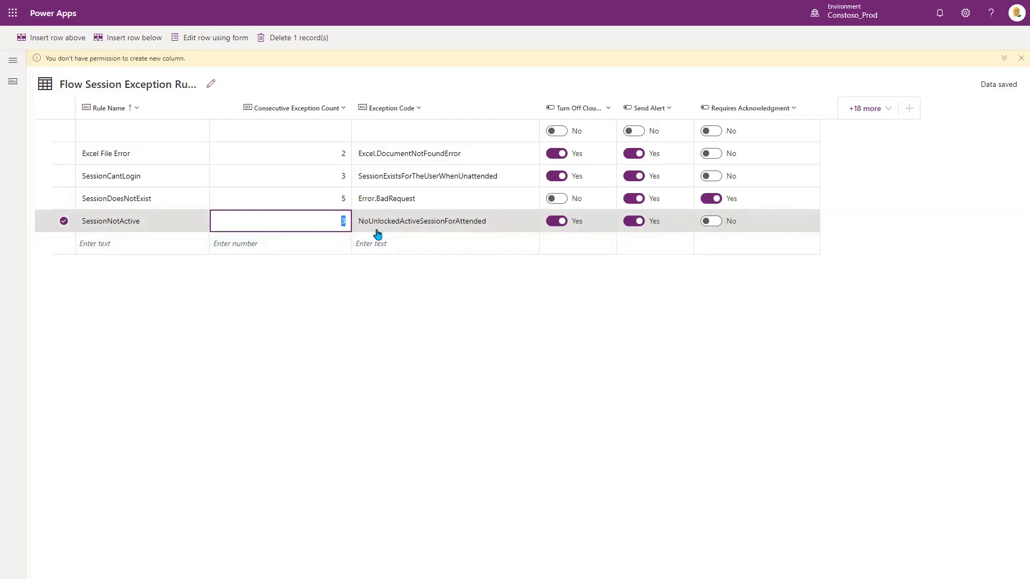
{"action": "left_click", "coordinate": [396, 231]}
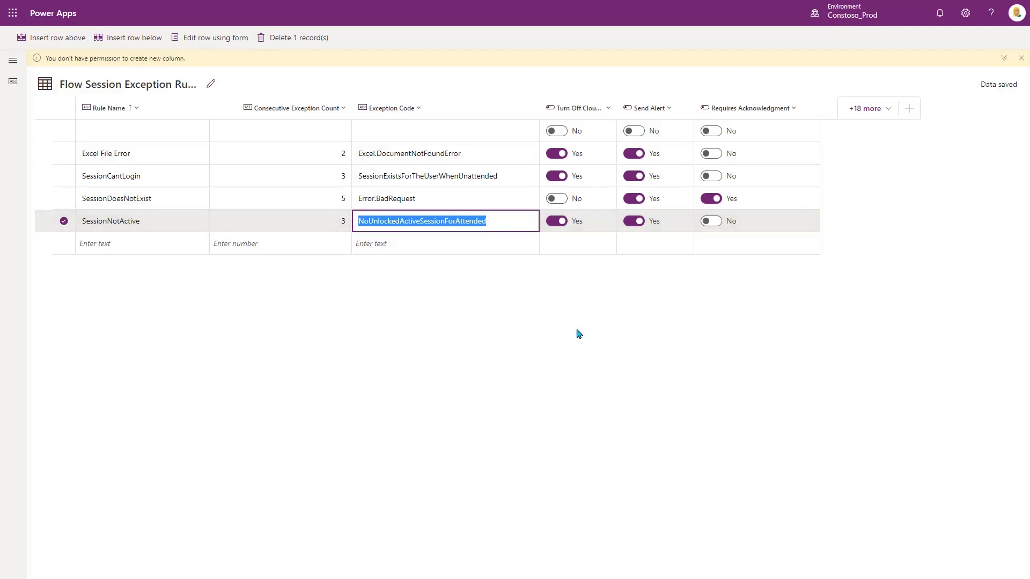
{"action": "left_click_drag", "start_coordinate": [616, 107], "coordinate": [670, 108]}
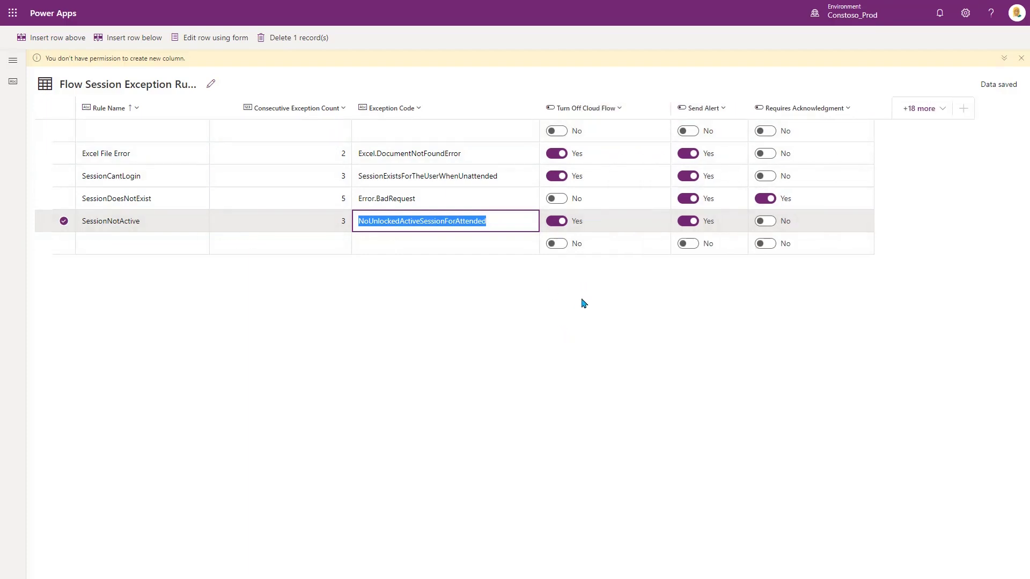
{"action": "left_click", "coordinate": [608, 232]}
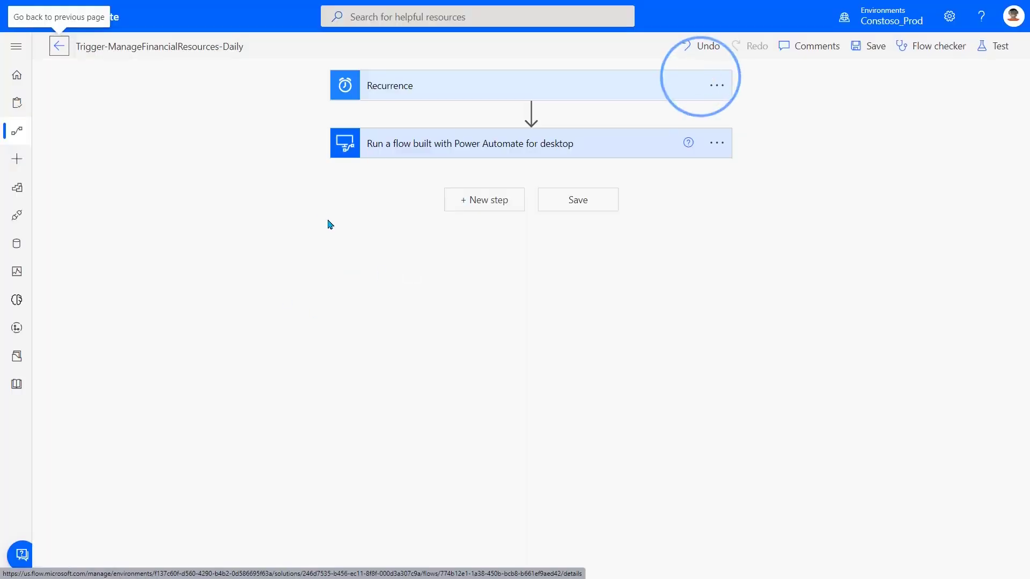
Set the run mode of the desktop flow action in Trigger-ManageFinancialResources-Daily to Attended (runs when you're signed in)
{"action": "left_click", "coordinate": [407, 143]}
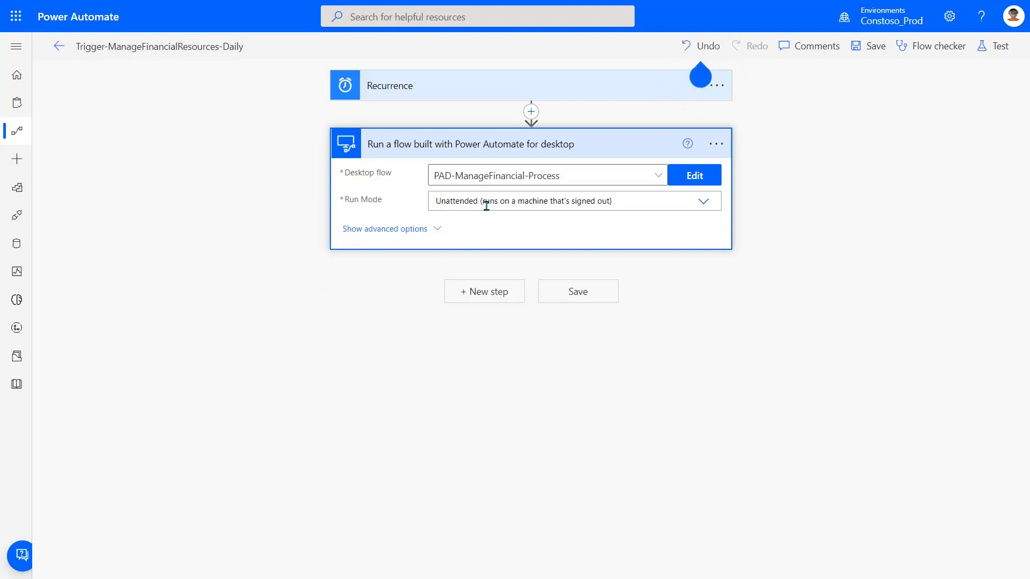
{"action": "left_click", "coordinate": [711, 205]}
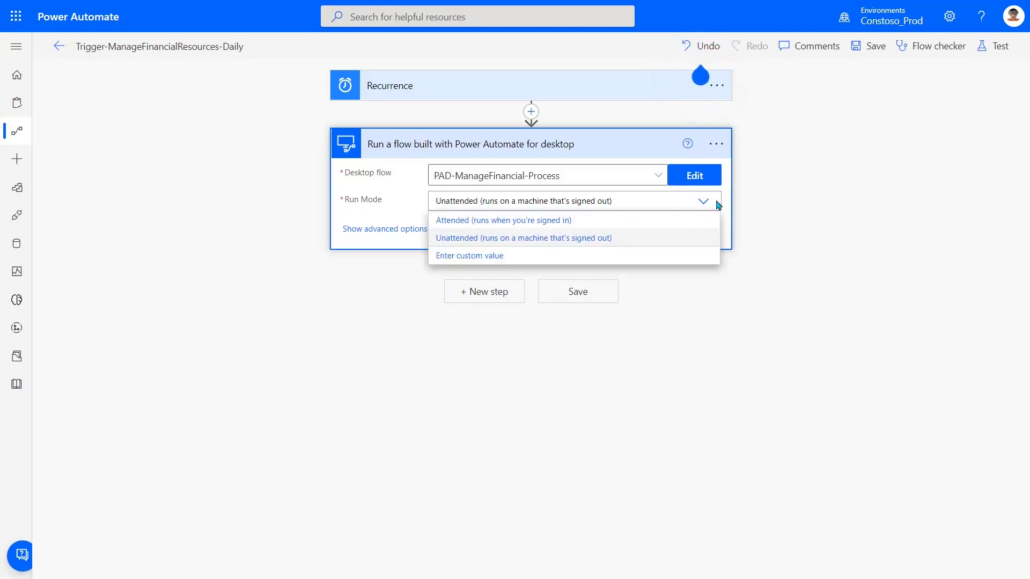
{"action": "left_click", "coordinate": [498, 228]}
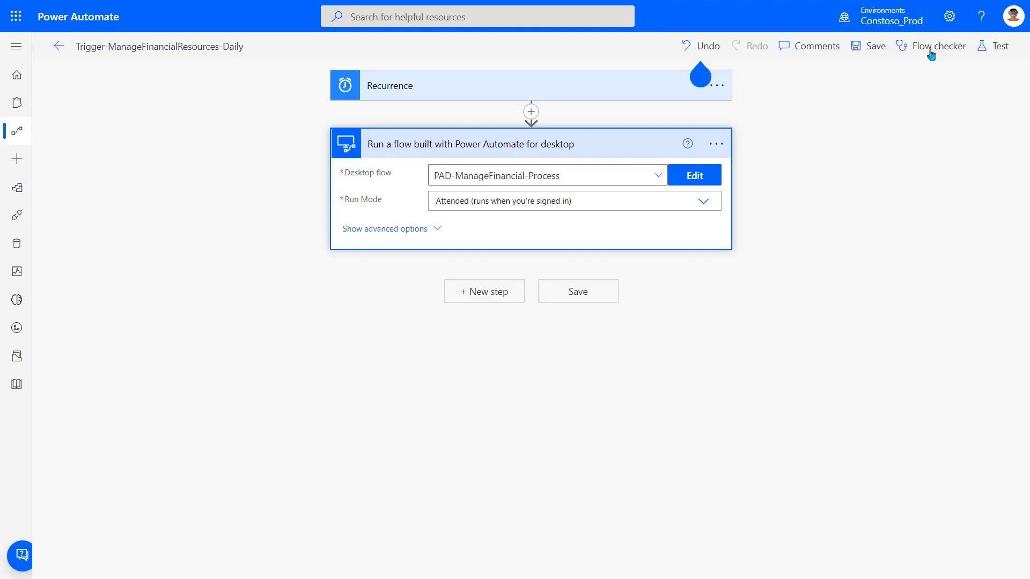
Save the Trigger-ManageFinancialResources-Daily flow and run a manual test of it
{"action": "left_click", "coordinate": [994, 52]}
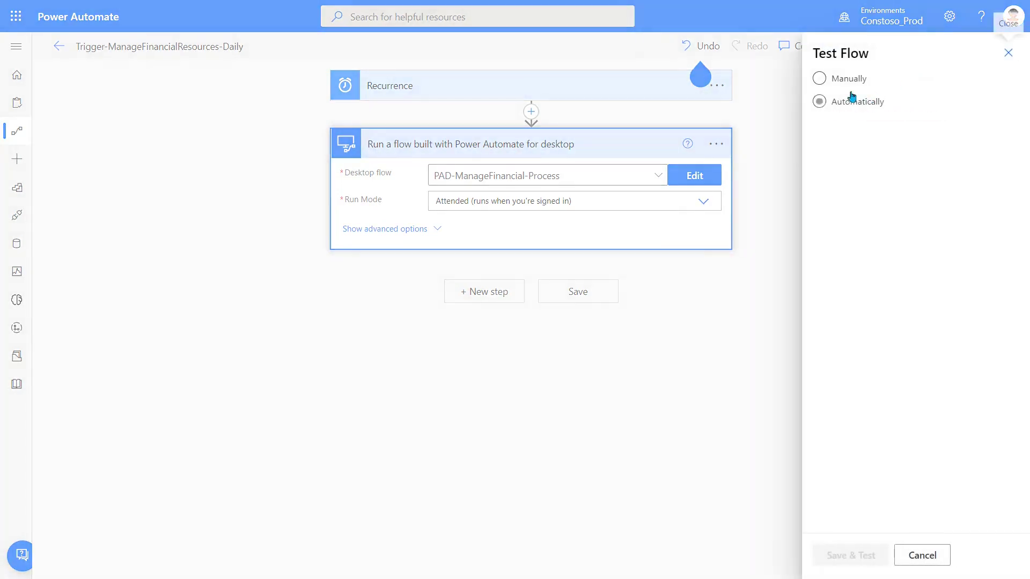
{"action": "left_click", "coordinate": [858, 560]}
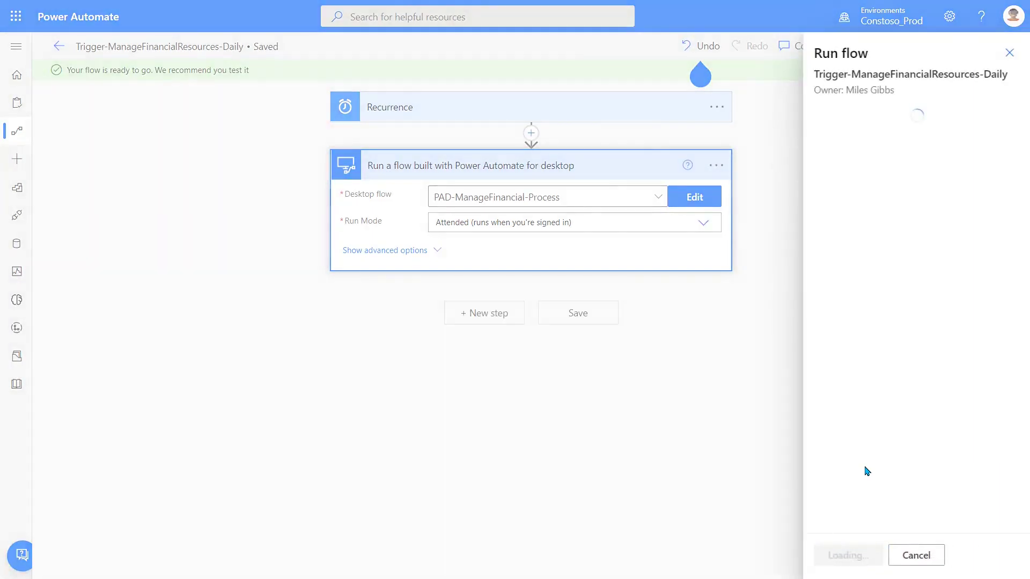
{"action": "left_click", "coordinate": [849, 557]}
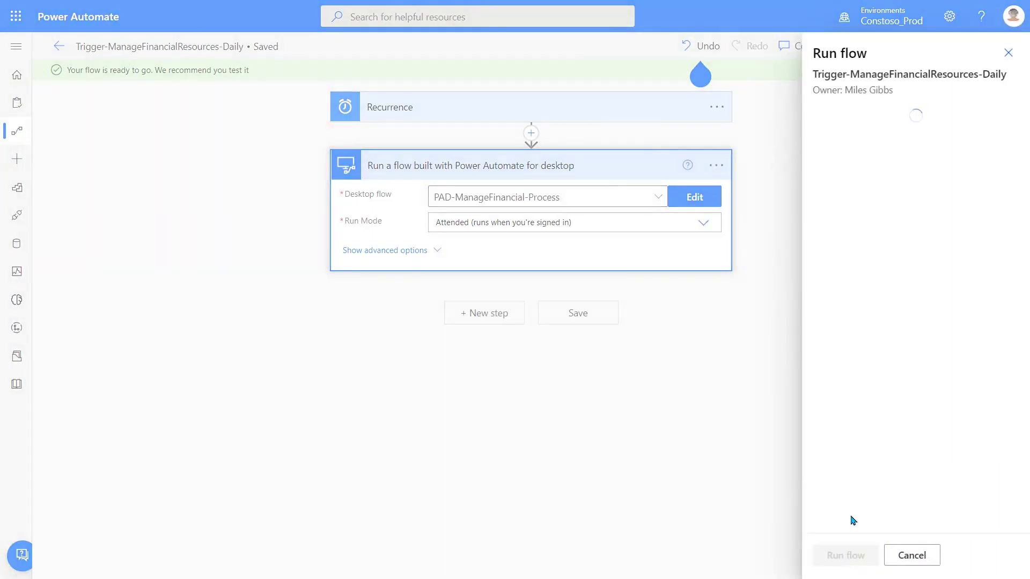
{"action": "left_click", "coordinate": [837, 558]}
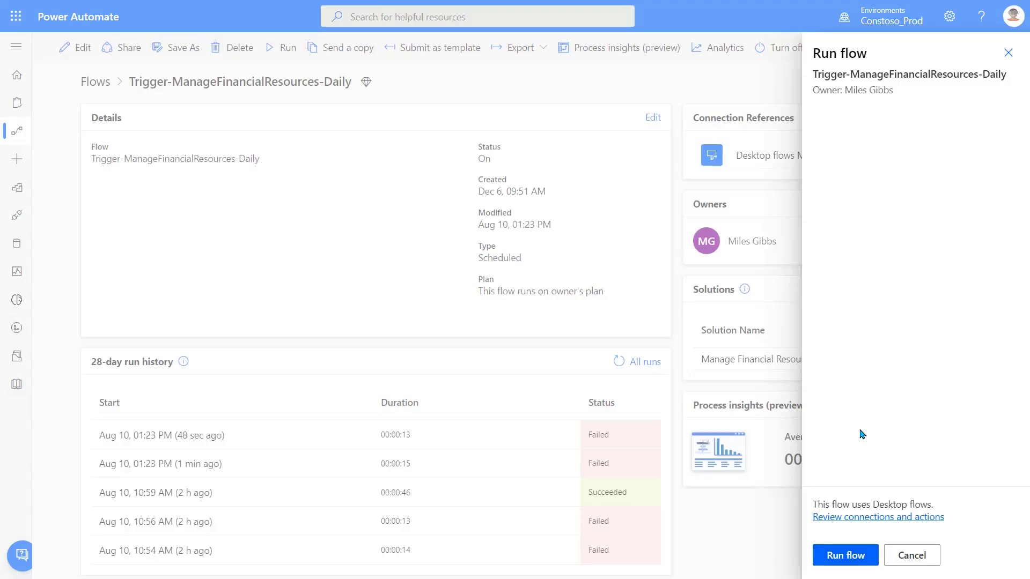
Run the flow again from its details page and refresh its 28-day run history
{"action": "left_click", "coordinate": [846, 556]}
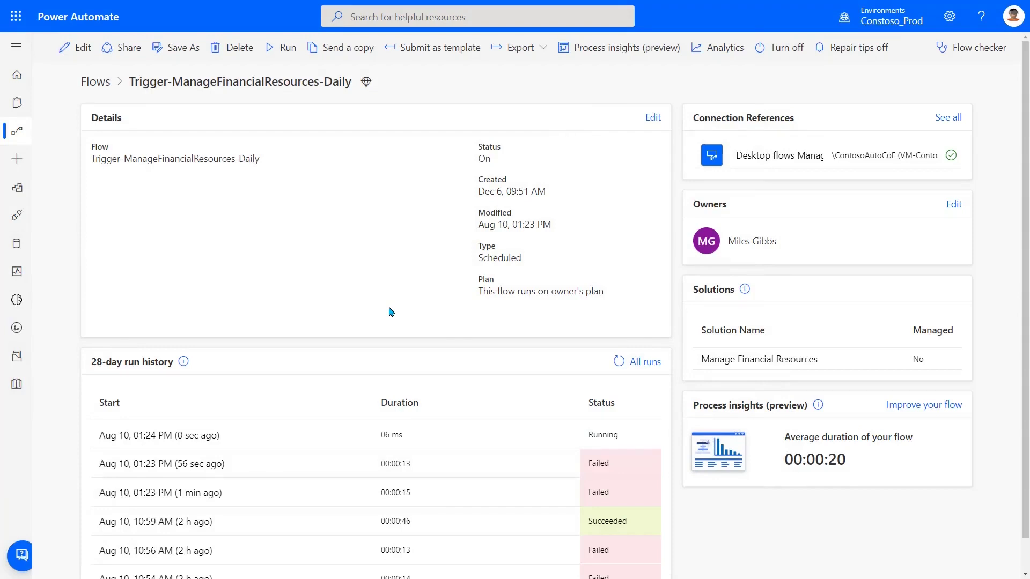
{"action": "left_click", "coordinate": [616, 363]}
{"action": "left_click", "coordinate": [617, 365]}
{"action": "left_click", "coordinate": [617, 365]}
{"action": "left_click", "coordinate": [617, 365]}
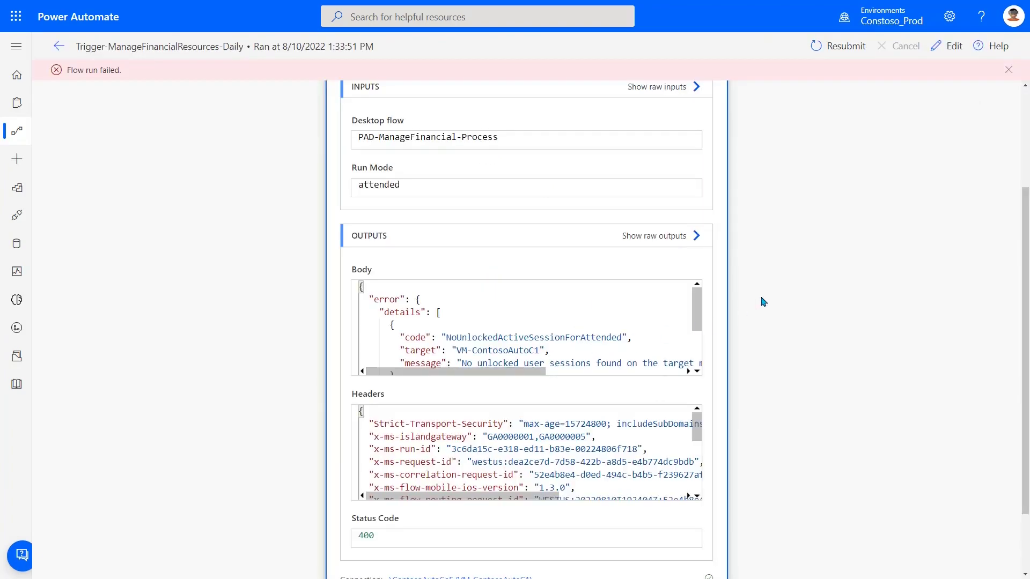
Examine the failed run's inputs and output body, highlighting the code value inside the error details
{"action": "scroll", "coordinate": [763, 236], "scroll_direction": "up", "scroll_amount": 1}
{"action": "scroll", "coordinate": [617, 252], "scroll_direction": "down", "scroll_amount": 1}
{"action": "scroll", "coordinate": [263, 341], "scroll_direction": "down", "scroll_amount": 2}
{"action": "left_click", "coordinate": [415, 225]}
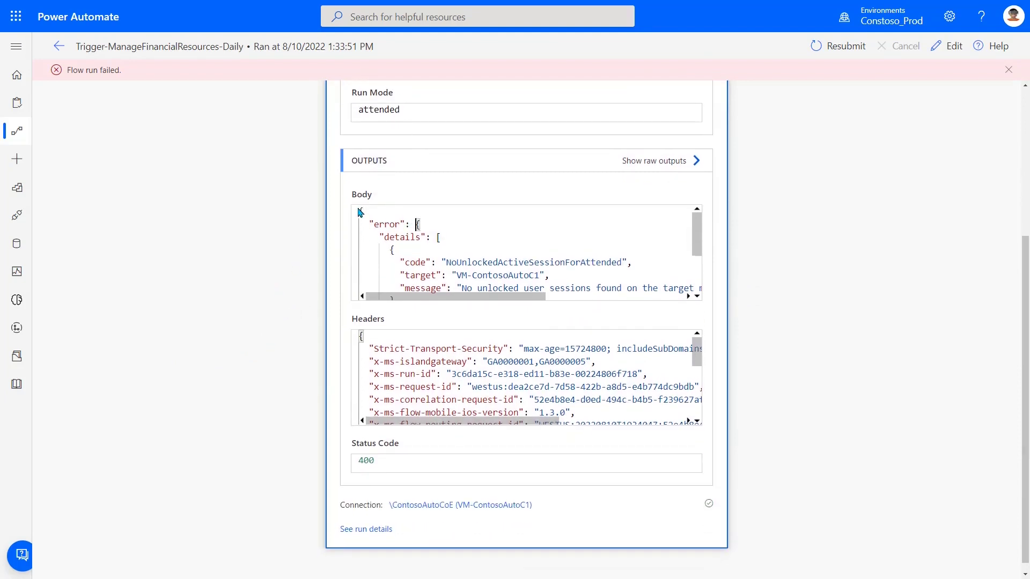
{"action": "scroll", "coordinate": [316, 193], "scroll_direction": "up", "scroll_amount": 3}
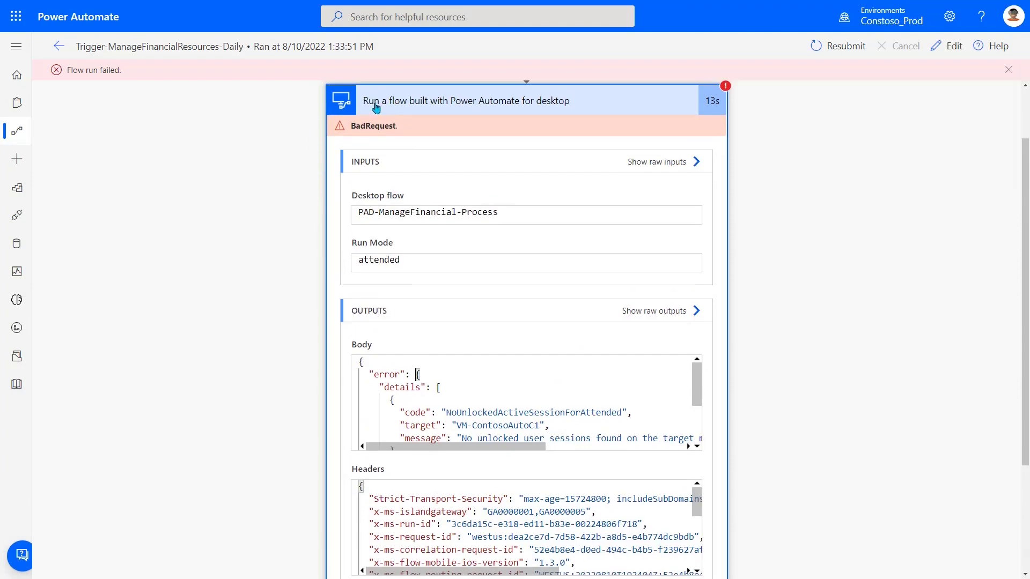
{"action": "scroll", "coordinate": [260, 338], "scroll_direction": "down", "scroll_amount": 3}
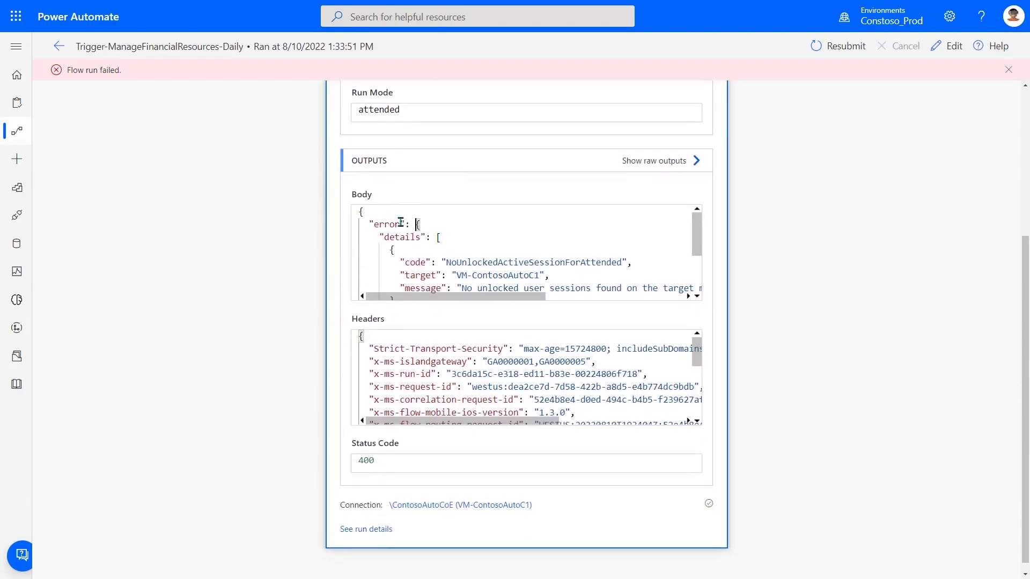
{"action": "left_click", "coordinate": [405, 263]}
{"action": "left_click_drag", "start_coordinate": [445, 263], "coordinate": [622, 262]}
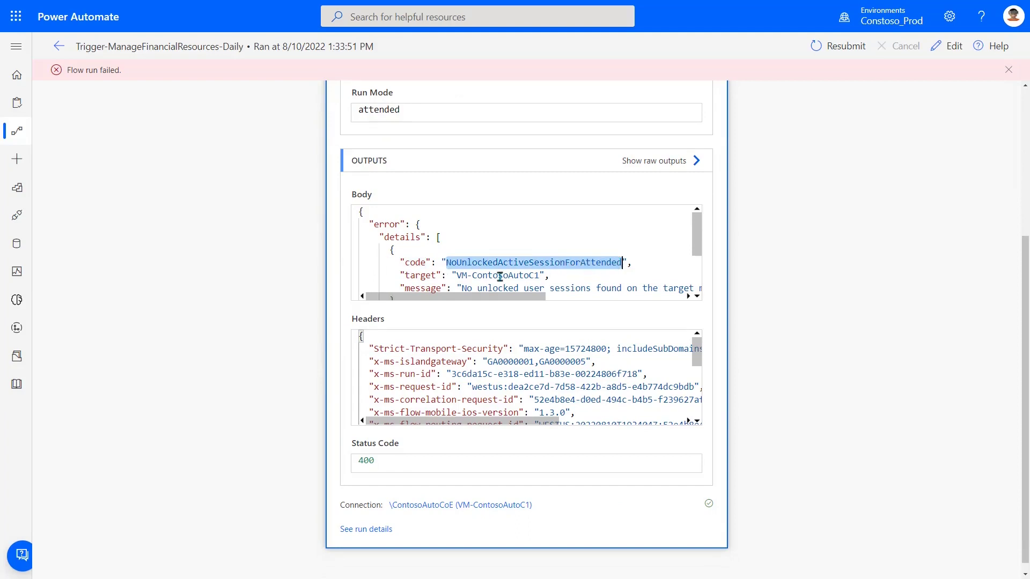
{"action": "left_click", "coordinate": [438, 249]}
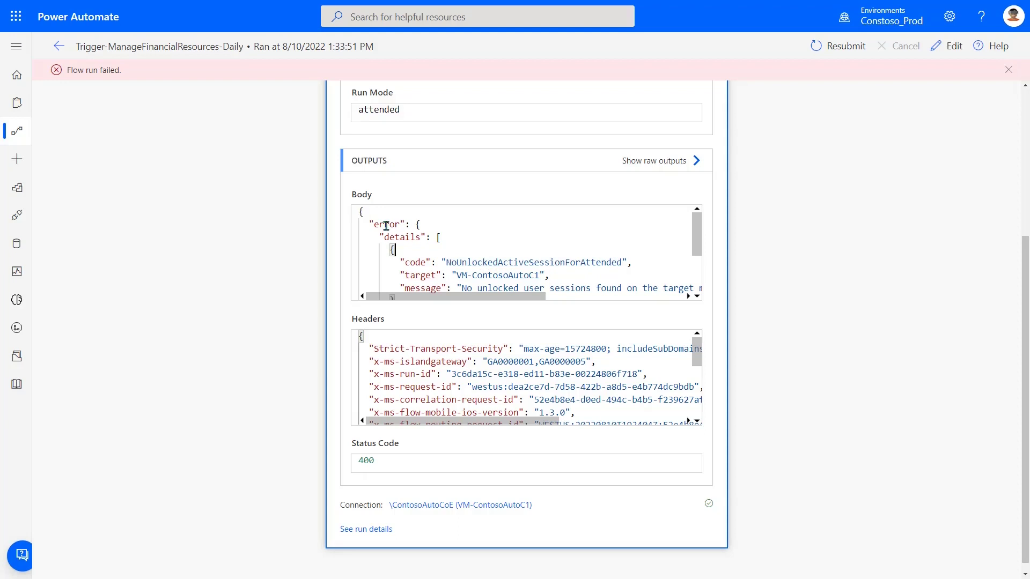
Inspect the outer error object in the failed run's output body and highlight its top-level code value
{"action": "left_click_drag", "start_coordinate": [369, 224], "coordinate": [460, 237]}
{"action": "left_click", "coordinate": [460, 237]}
{"action": "left_click", "coordinate": [398, 223]}
{"action": "left_click_drag", "start_coordinate": [369, 223], "coordinate": [433, 222]}
{"action": "scroll", "coordinate": [409, 241], "scroll_direction": "down", "scroll_amount": 1}
{"action": "scroll", "coordinate": [375, 214], "scroll_direction": "down", "scroll_amount": 1}
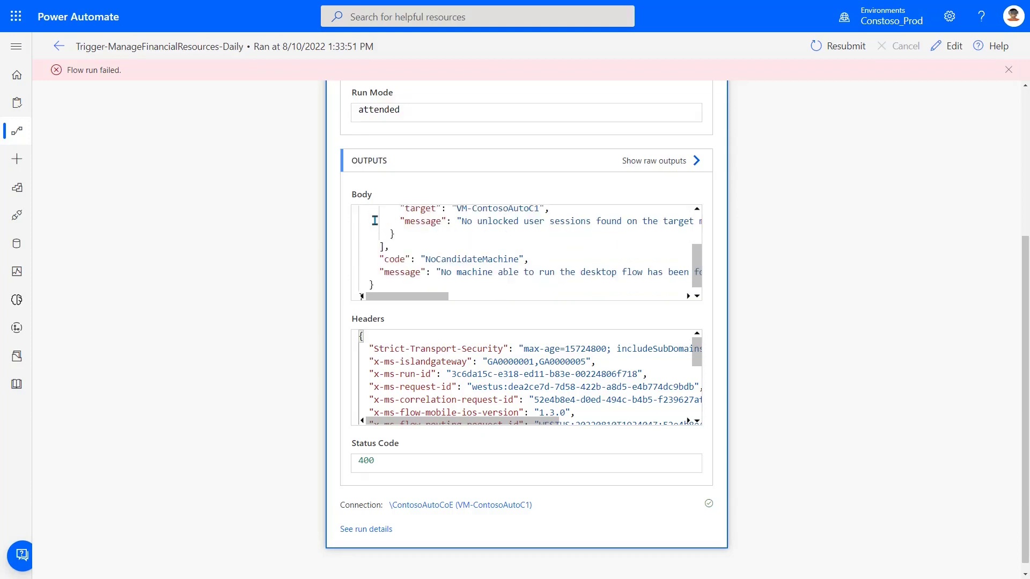
{"action": "left_click", "coordinate": [406, 259]}
{"action": "left_click_drag", "start_coordinate": [430, 260], "coordinate": [519, 259]}
{"action": "double_click", "coordinate": [440, 260]}
{"action": "left_click_drag", "start_coordinate": [425, 261], "coordinate": [519, 260]}
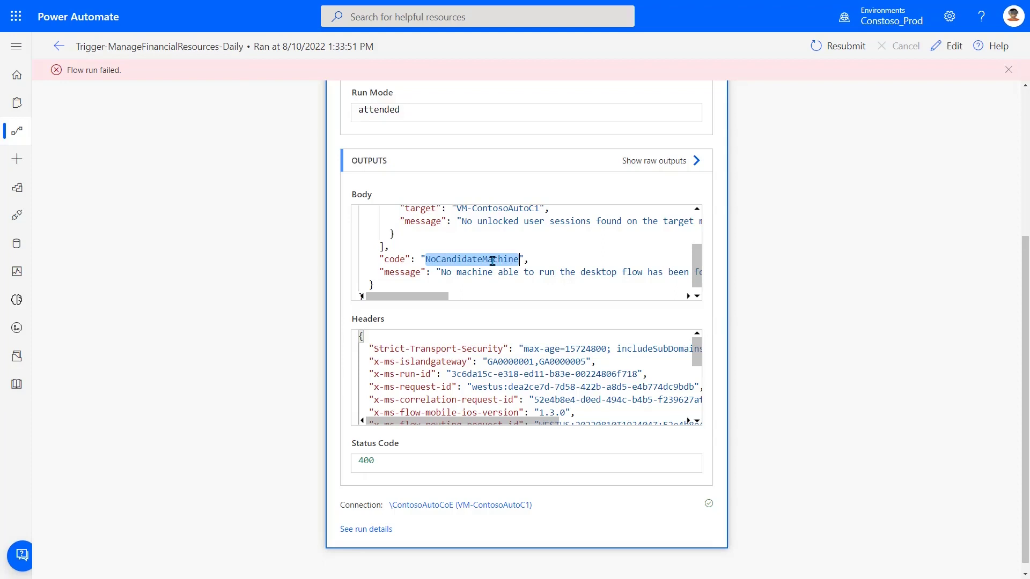
{"action": "left_click", "coordinate": [742, 272]}
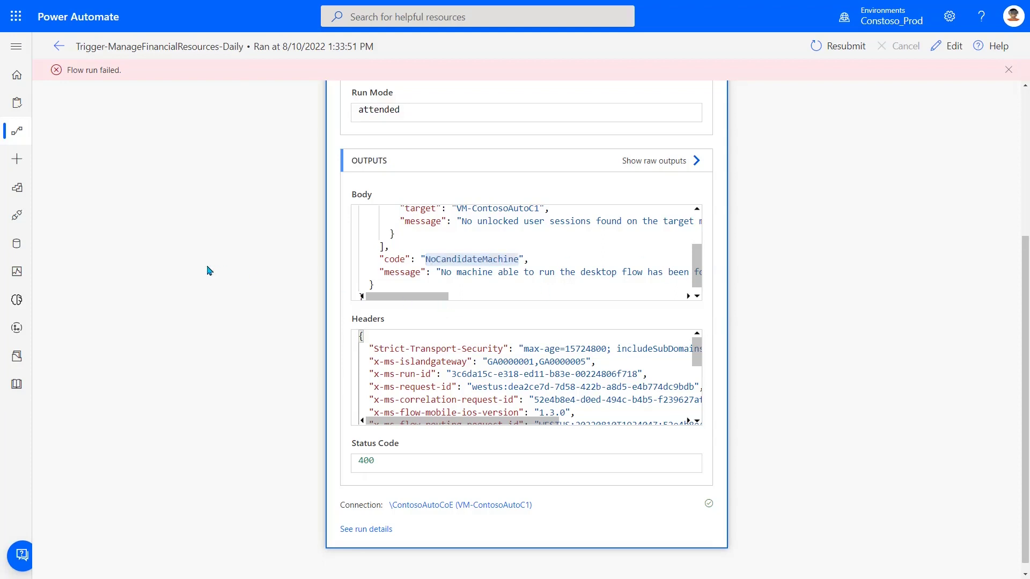
{"action": "left_click", "coordinate": [498, 260]}
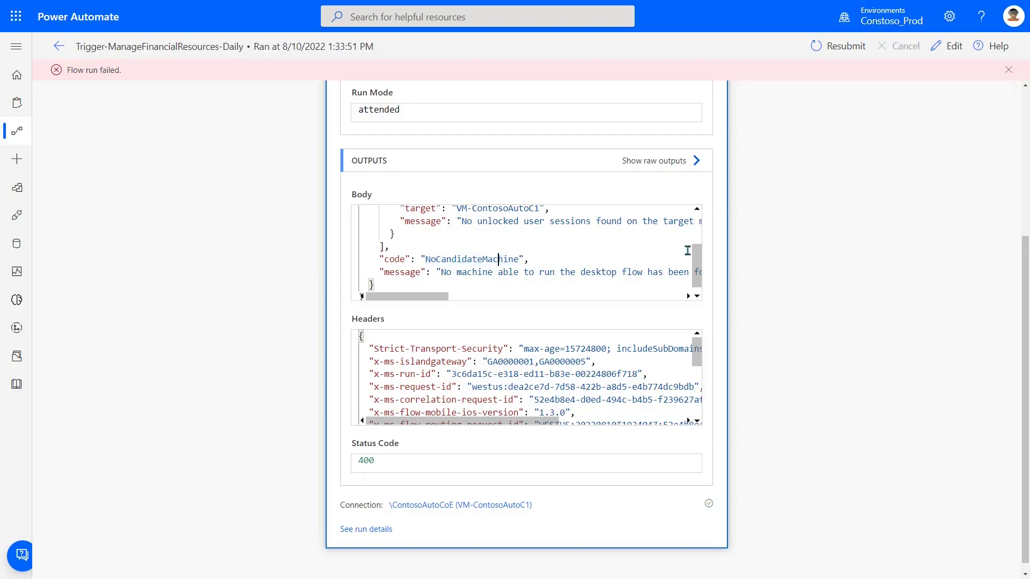
Check the Trigger-ManageFinancialResources-Daily flow's status and run history on its details page, and read the email notification about its disabling
{"action": "scroll", "coordinate": [648, 258], "scroll_direction": "up", "scroll_amount": 4}
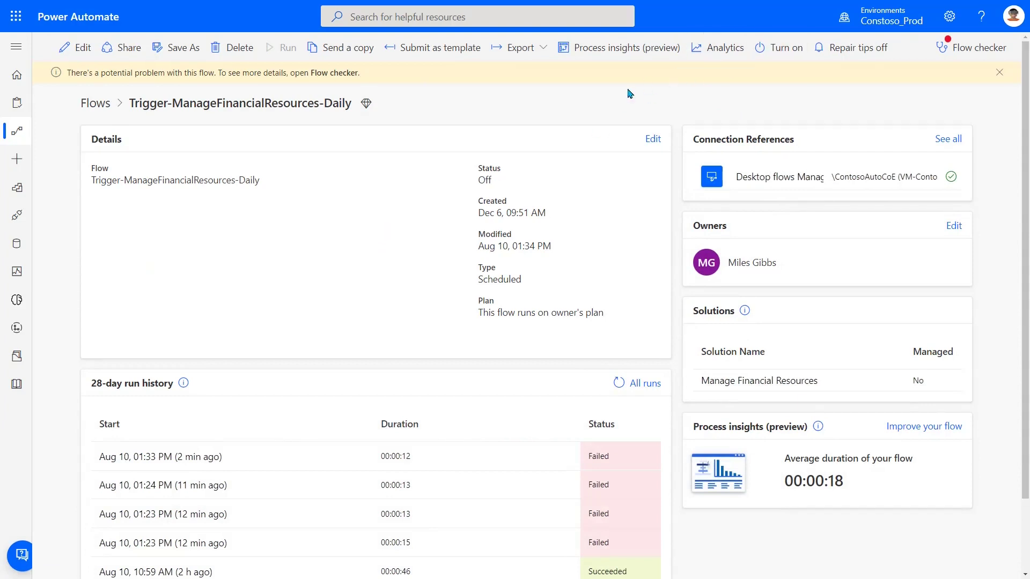
{"action": "scroll", "coordinate": [260, 246], "scroll_direction": "down", "scroll_amount": 1}
{"action": "scroll", "coordinate": [299, 292], "scroll_direction": "up", "scroll_amount": 1}
{"action": "key", "text": "alt+Tab"}
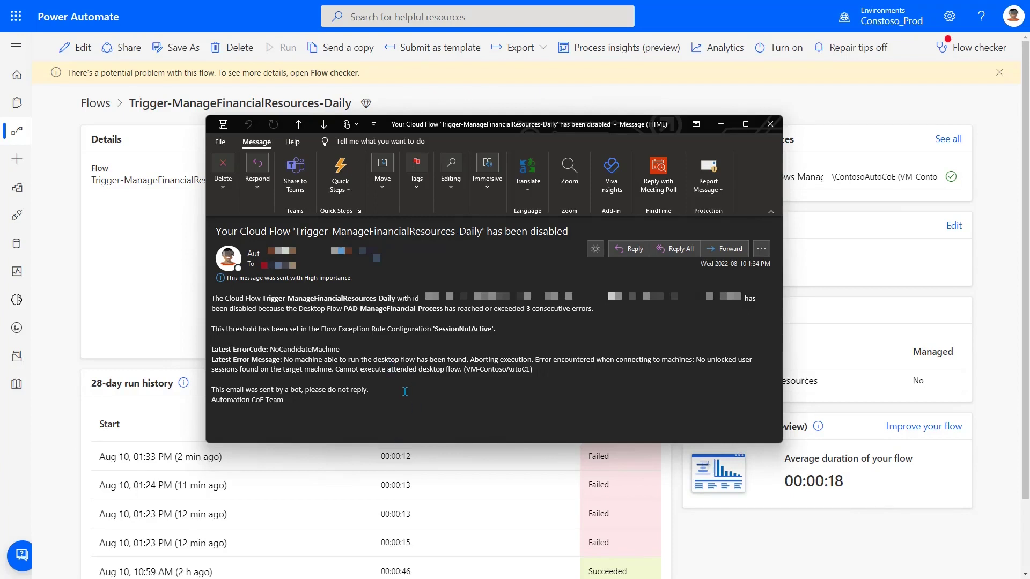
{"action": "key", "text": "Escape"}
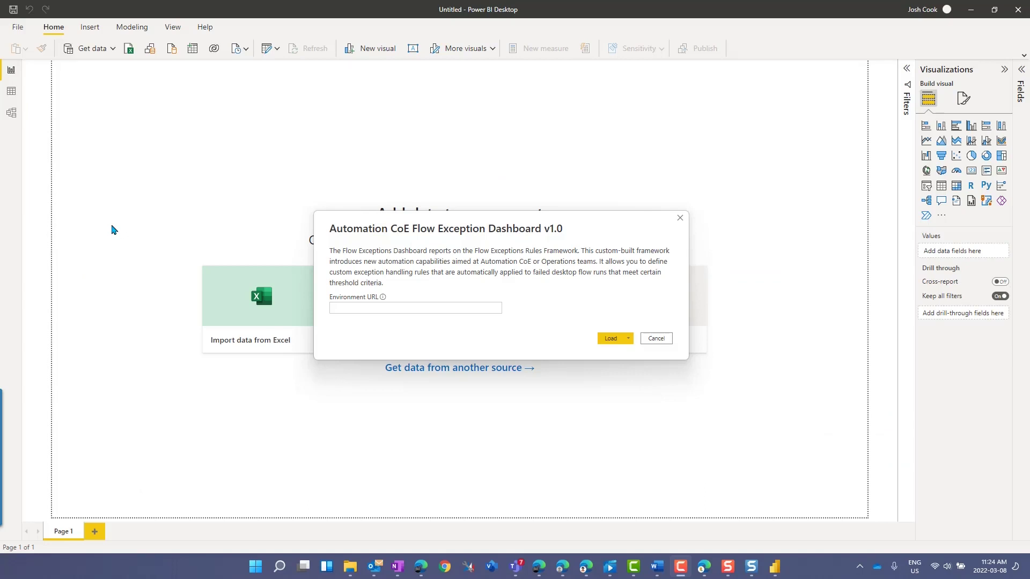
In Power BI Desktop, set the Flow Exception Dashboard's Environment URL to ferf-dev.crm.dynamics.com and load the dashboard
{"action": "left_click", "coordinate": [432, 307]}
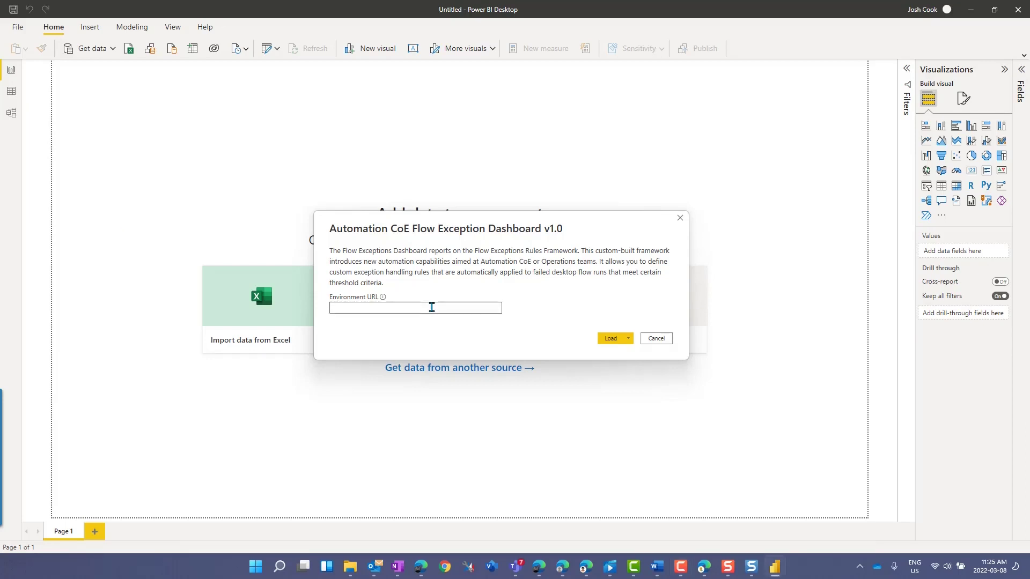
{"action": "type", "text": "ferf-dev.crm.dynamics.com"}
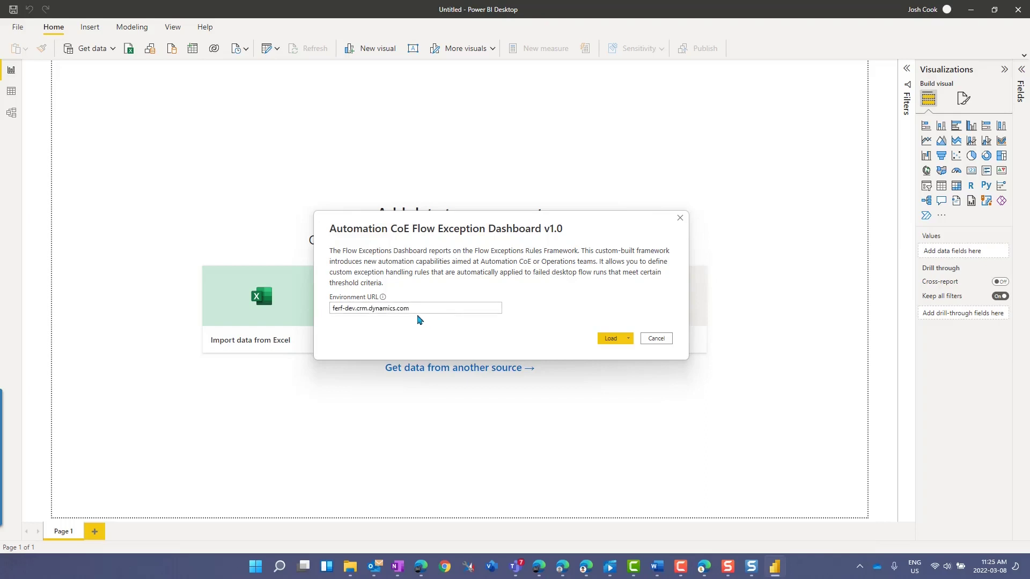
{"action": "mouse_move", "coordinate": [383, 298]}
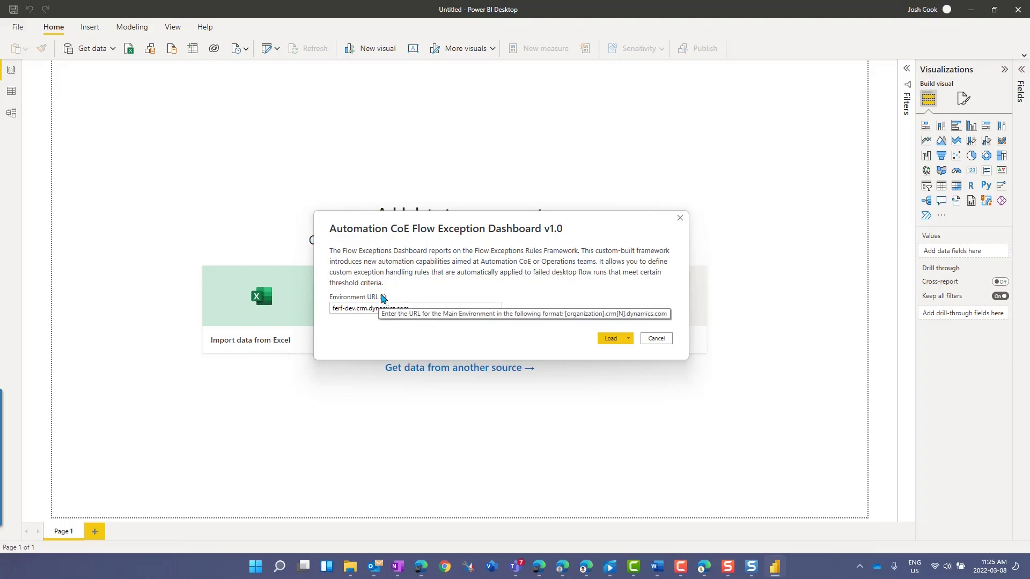
{"action": "left_click", "coordinate": [612, 339]}
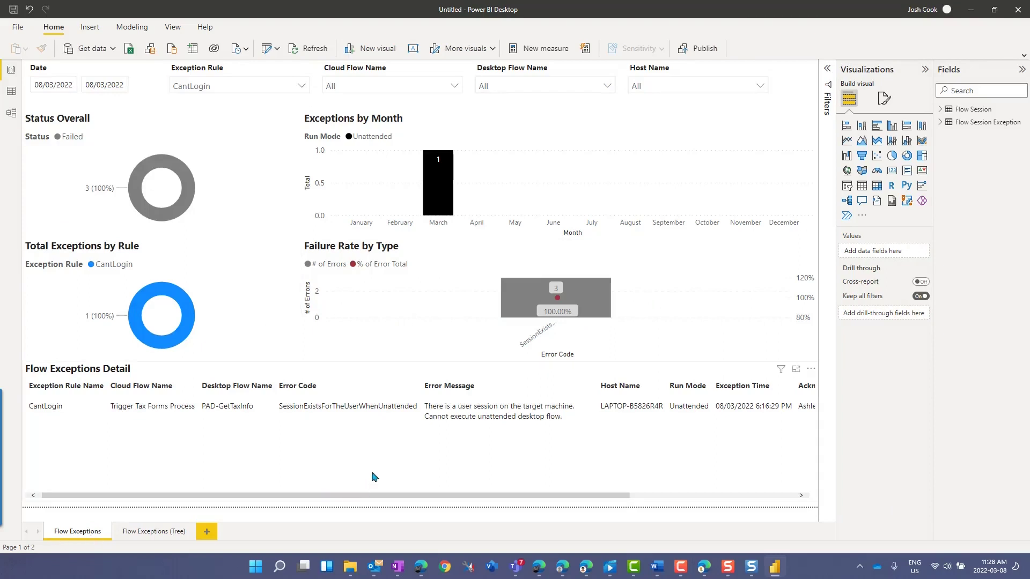
Examine the Flow Exceptions page, inspecting the exception detail table and the failed segment of the Status Overall chart
{"action": "left_click", "coordinate": [401, 420]}
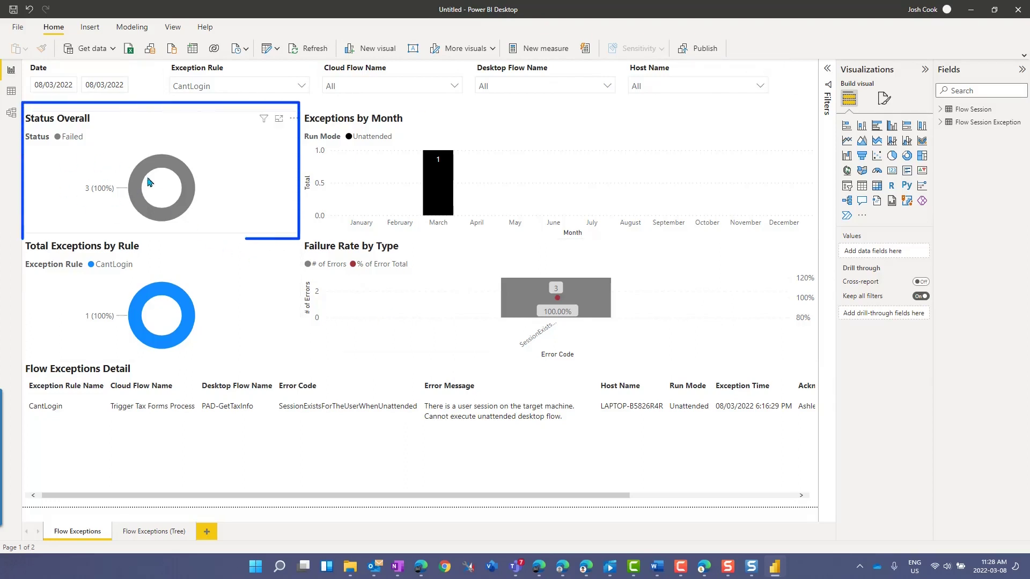
{"action": "mouse_move", "coordinate": [136, 177]}
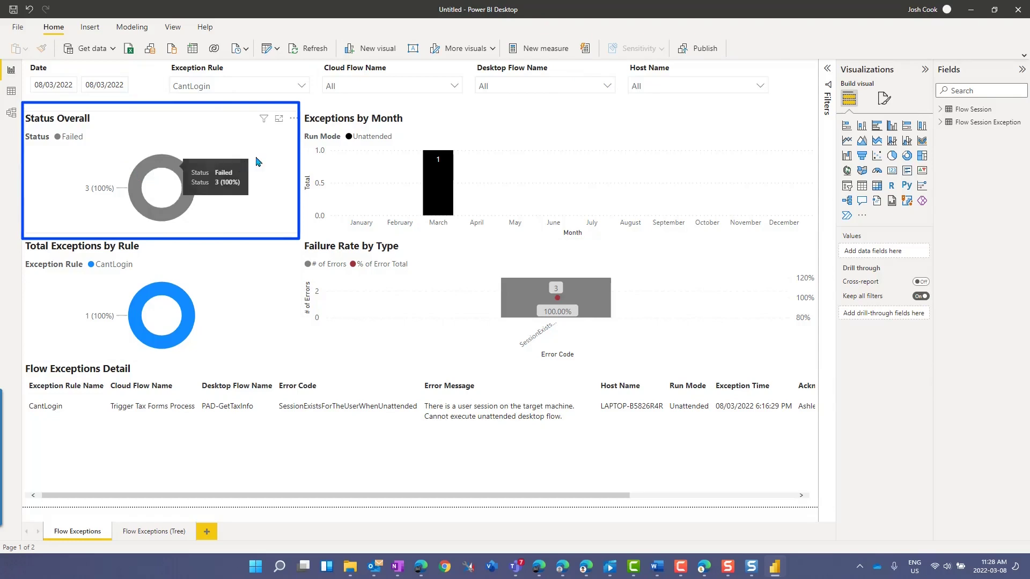
{"action": "mouse_move", "coordinate": [172, 168]}
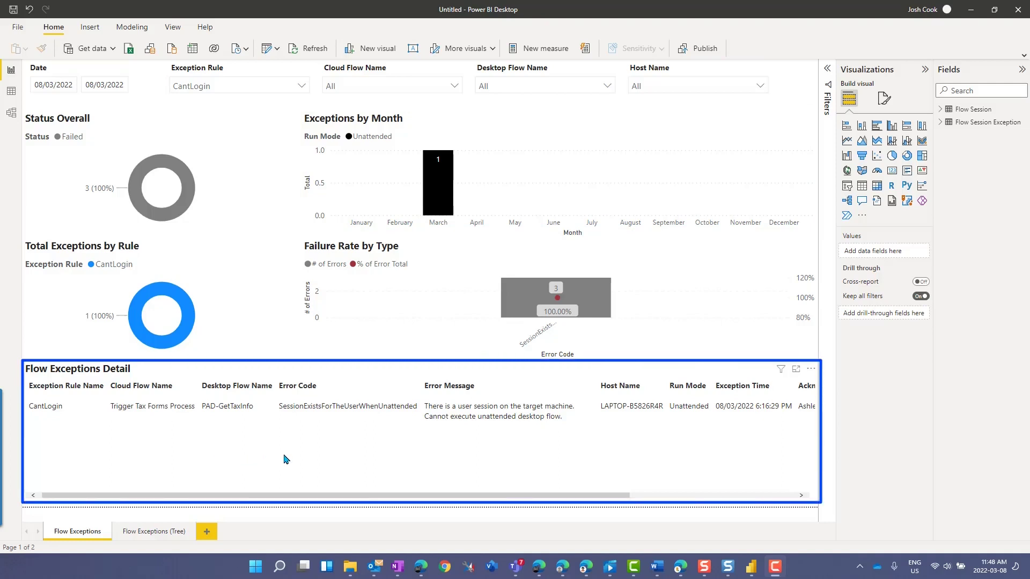
On the Flow Exceptions (Tree) page, drill down from the CantLogin rule through Trigger Tax Forms Process, its error code and error message to the host name
{"action": "left_click", "coordinate": [151, 531]}
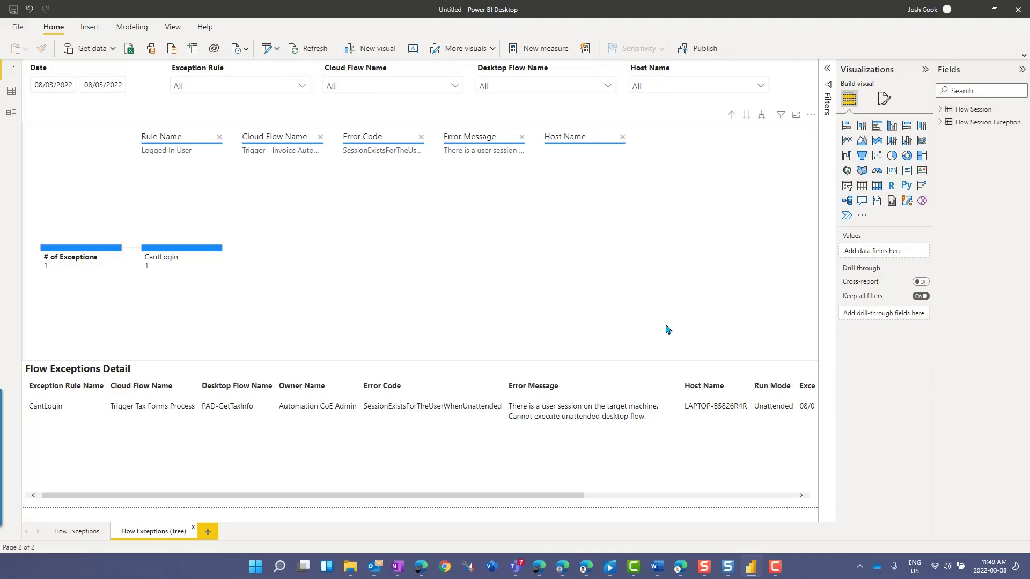
{"action": "left_click", "coordinate": [101, 264]}
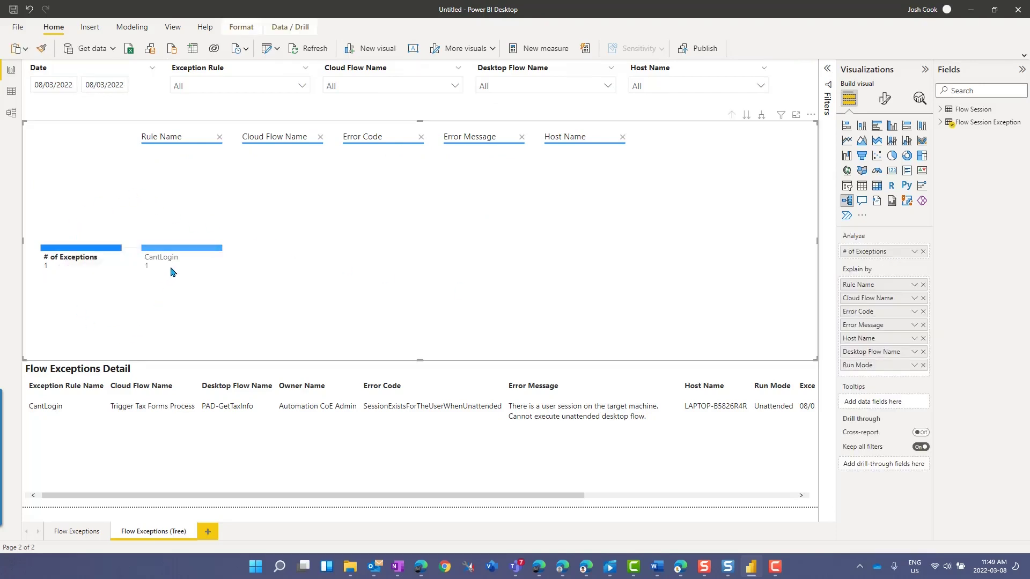
{"action": "mouse_move", "coordinate": [171, 264]}
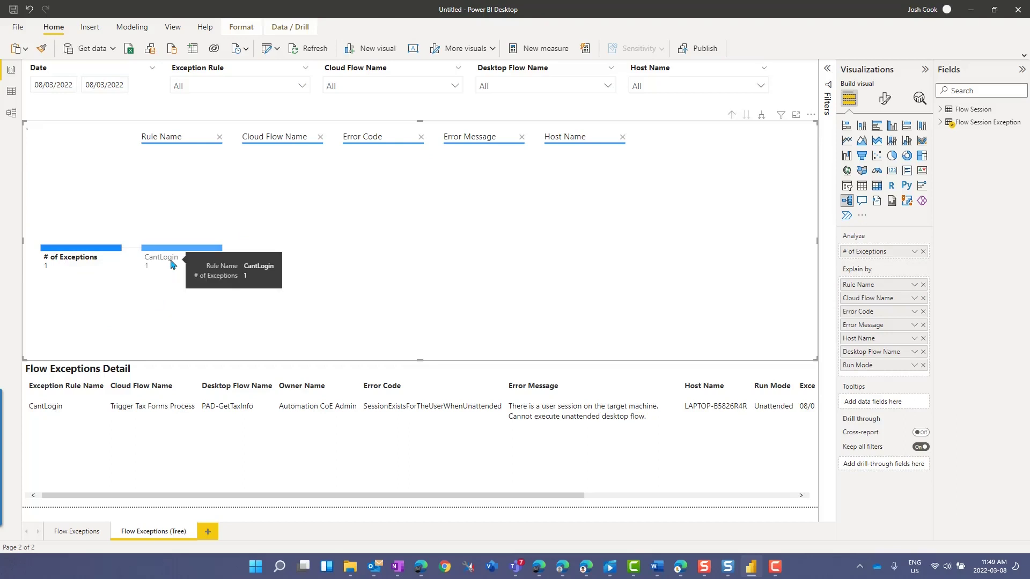
{"action": "left_click", "coordinate": [172, 264]}
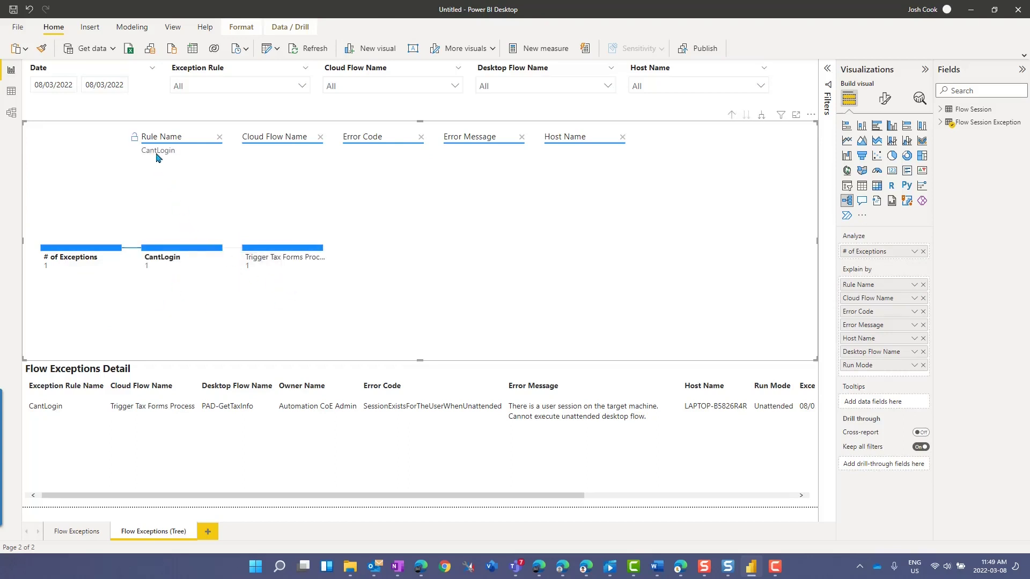
{"action": "mouse_move", "coordinate": [283, 265]}
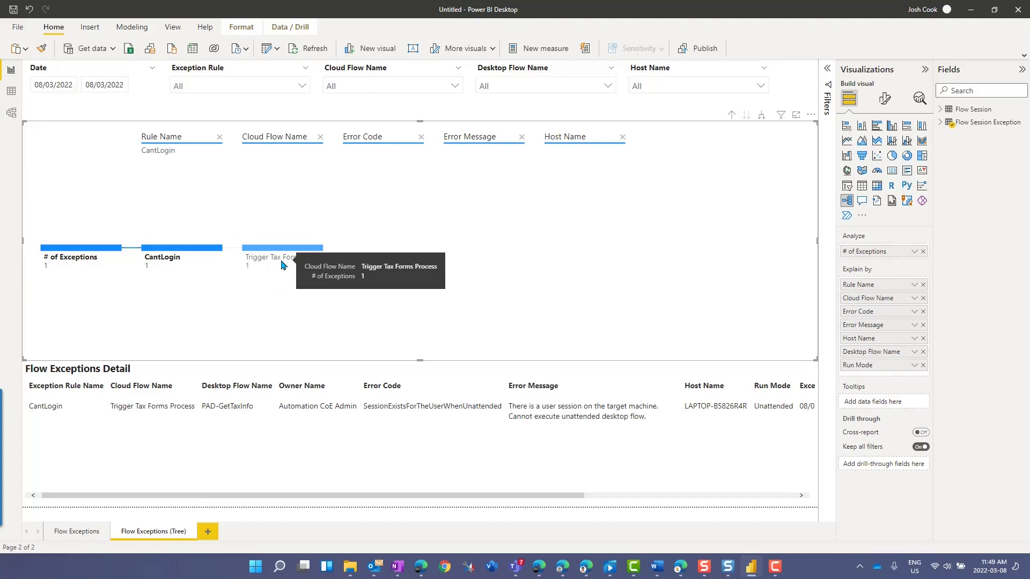
{"action": "left_click", "coordinate": [282, 265]}
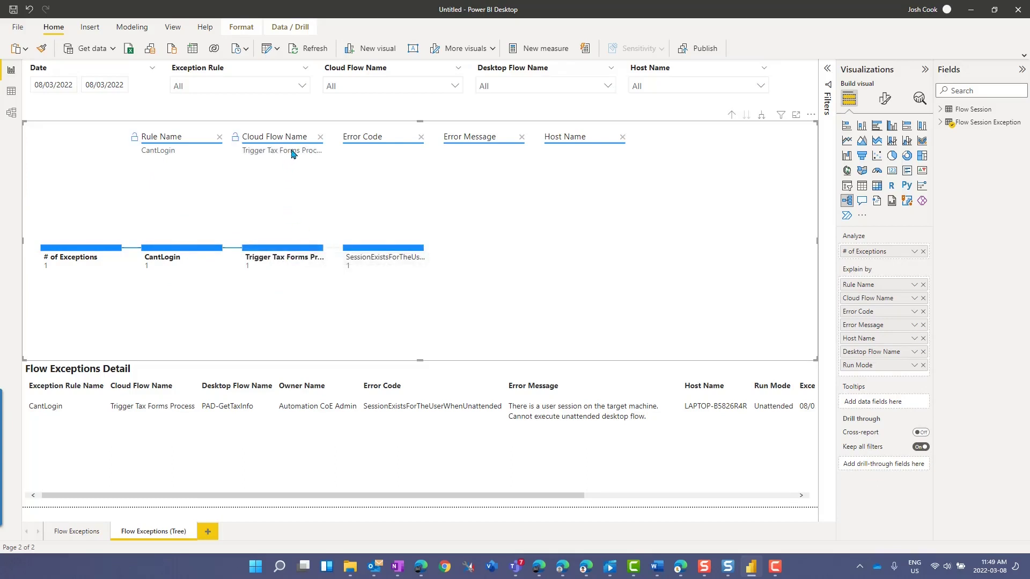
{"action": "left_click", "coordinate": [392, 264]}
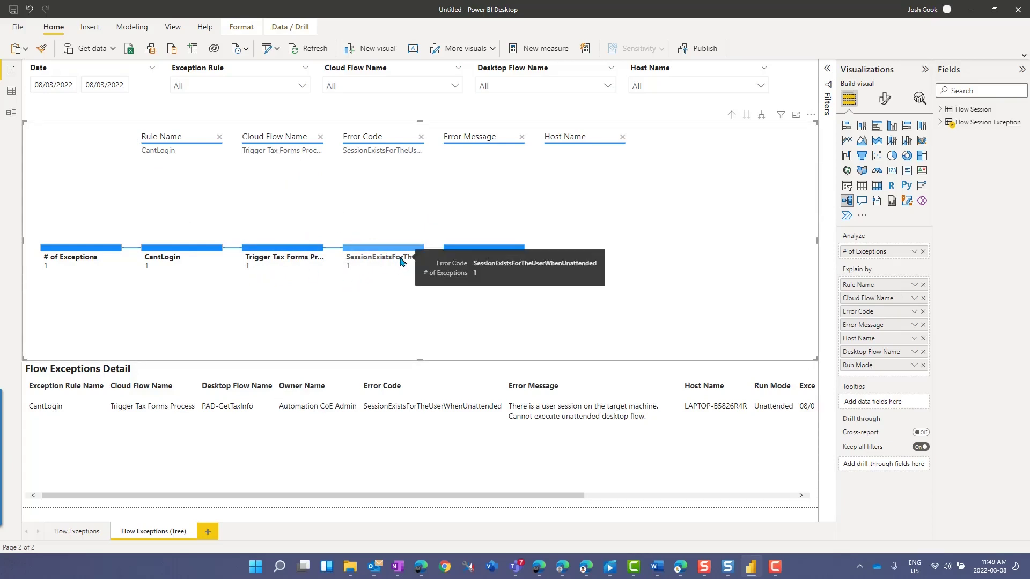
{"action": "left_click", "coordinate": [496, 261]}
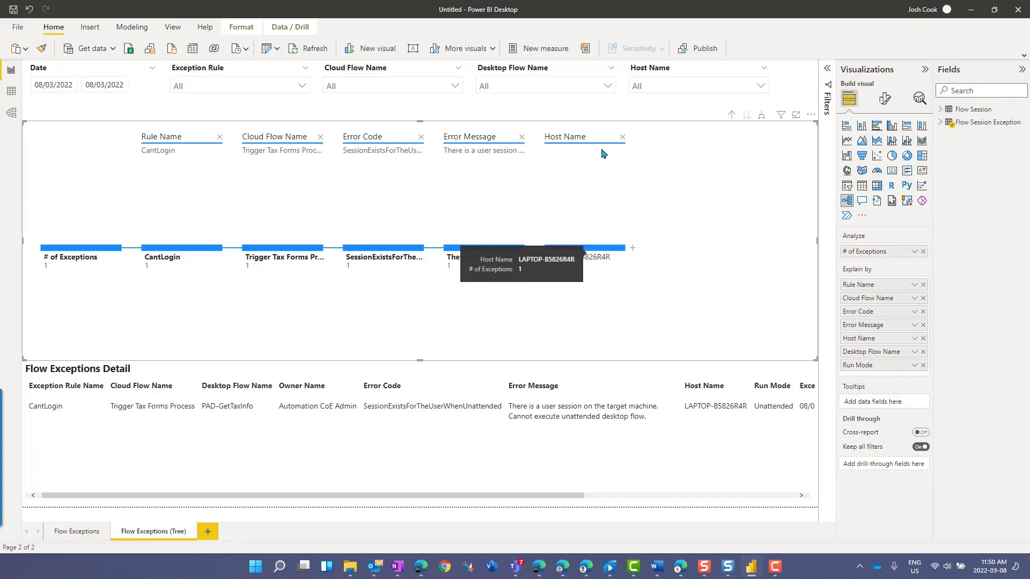
{"action": "mouse_move", "coordinate": [594, 266]}
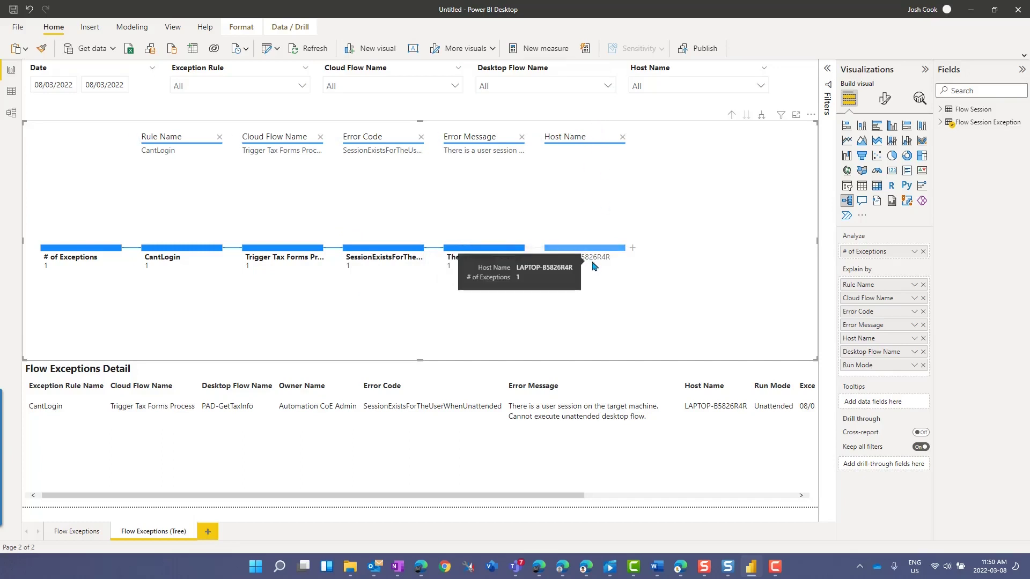